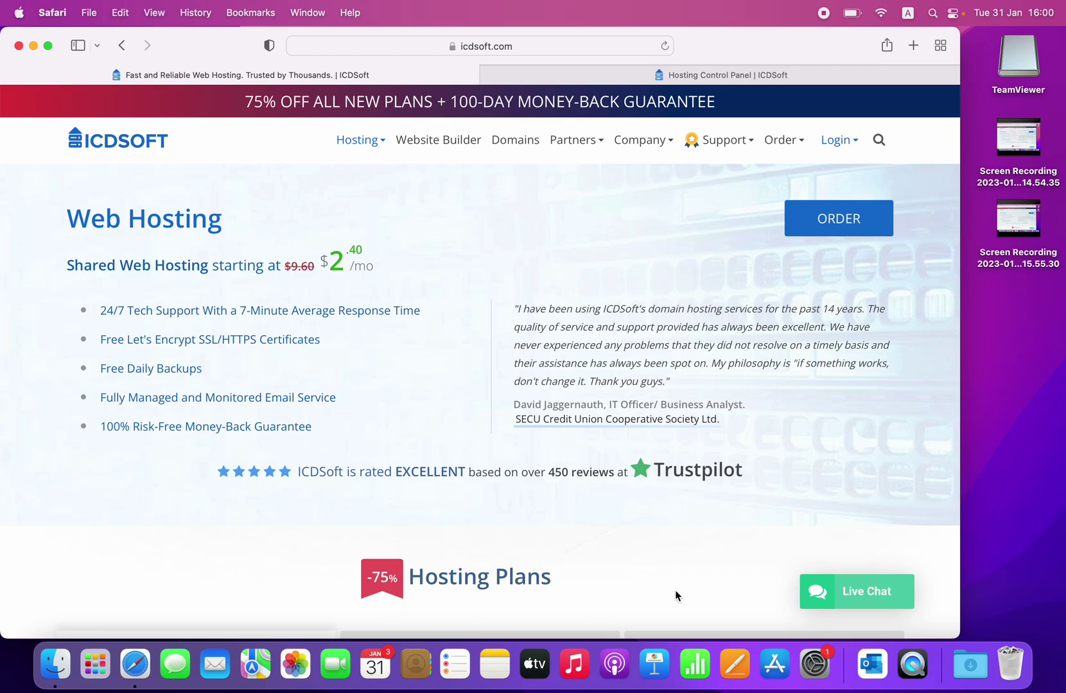
{"action": "left_click", "coordinate": [871, 671]}
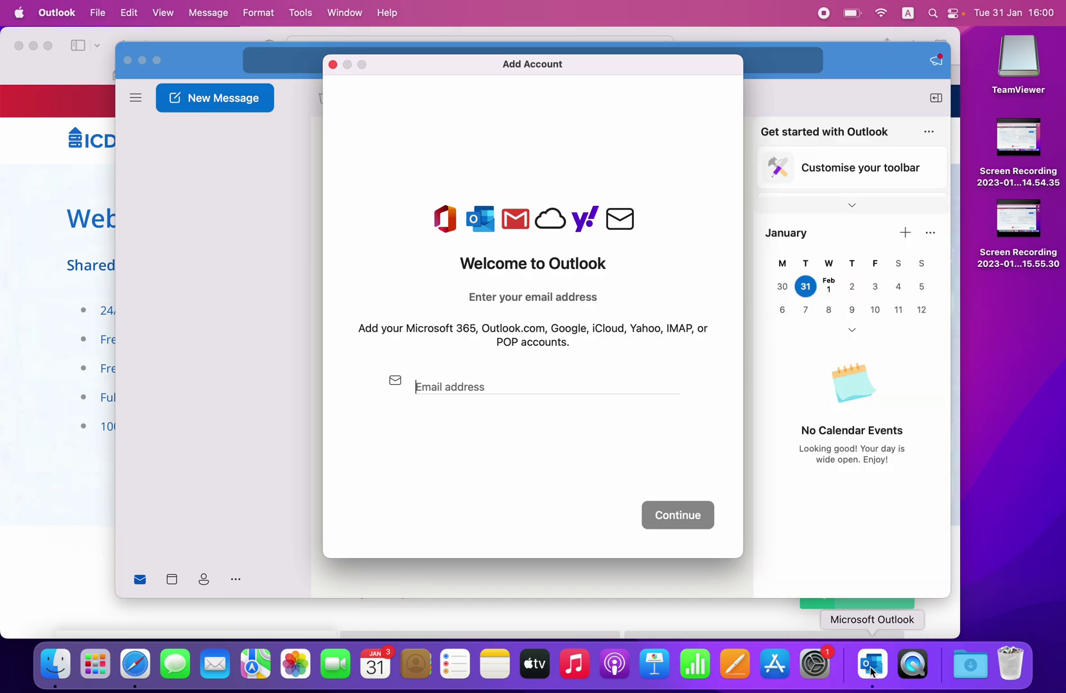
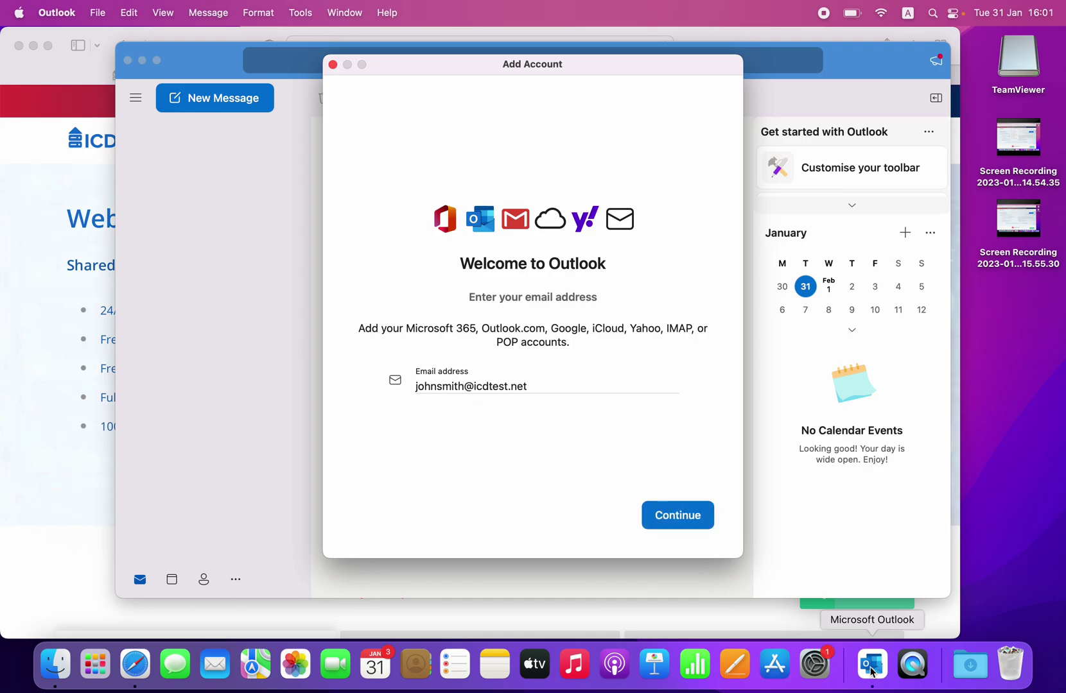
{"action": "left_click", "coordinate": [674, 526]}
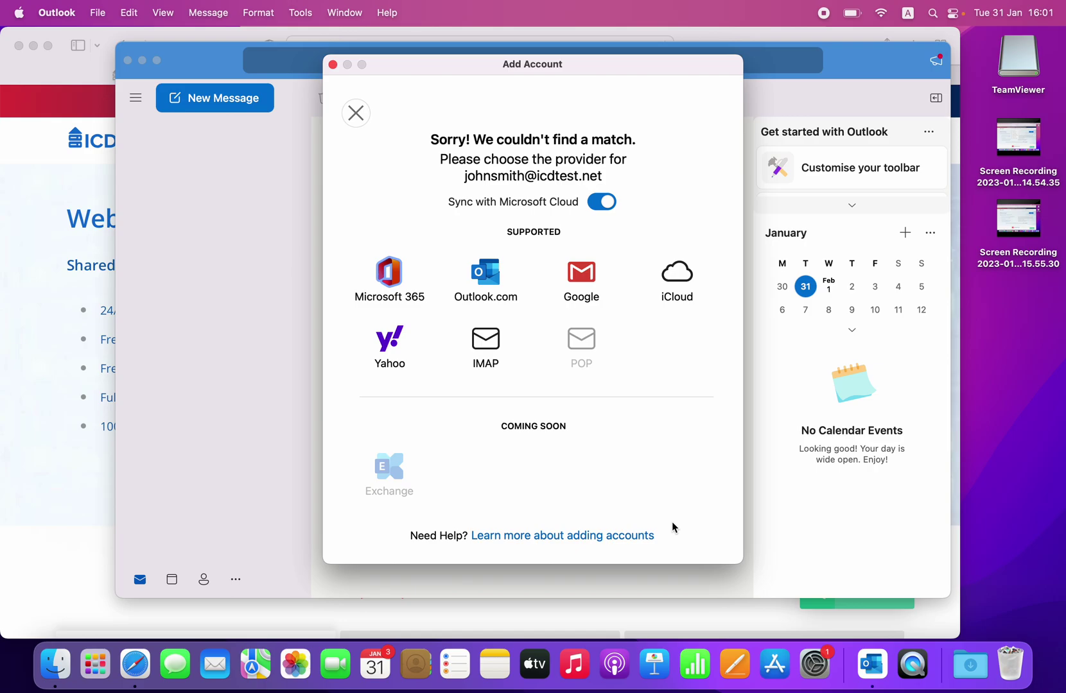
Turn off Microsoft Cloud sync, choose IMAP and enter the IMAP password
{"action": "left_click", "coordinate": [602, 202]}
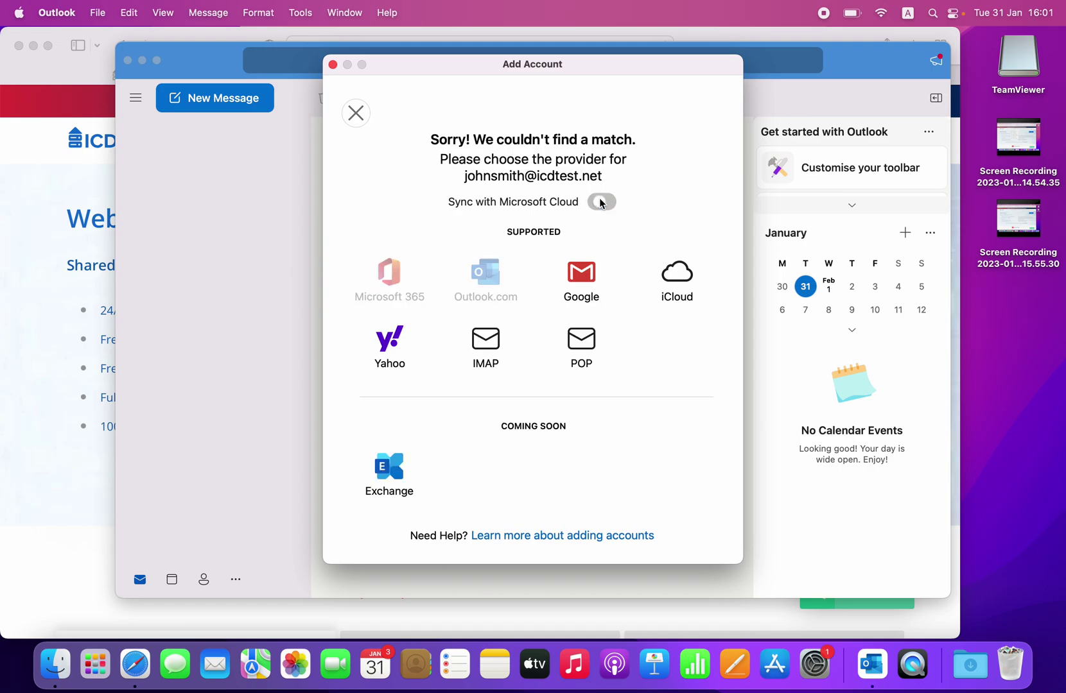
{"action": "left_click", "coordinate": [489, 339]}
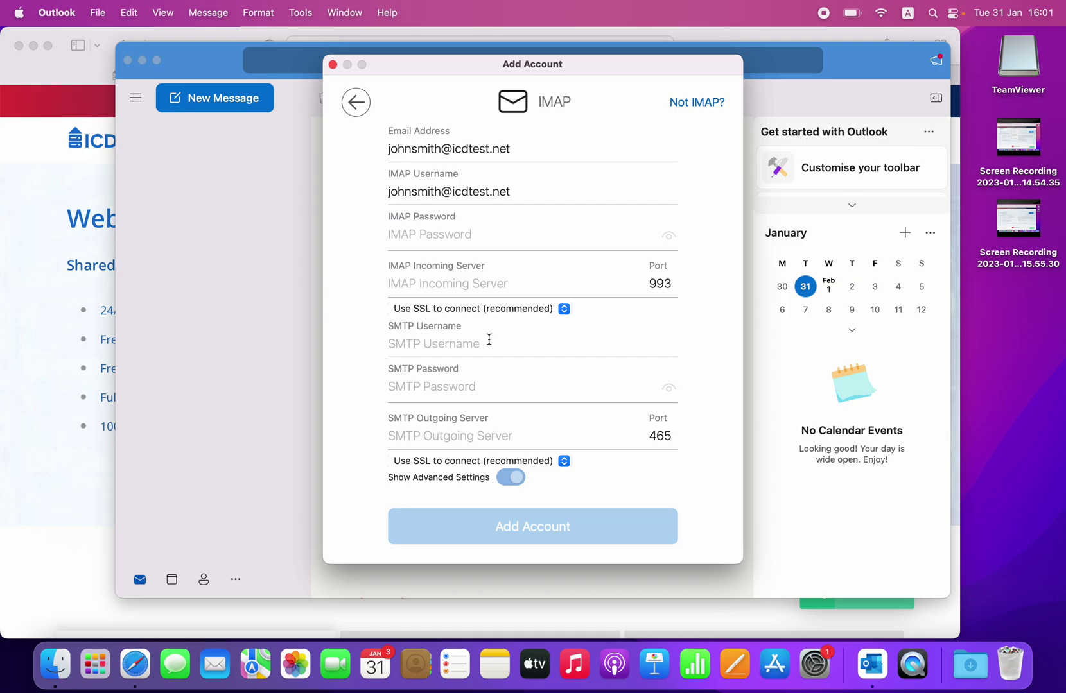
{"action": "type", "text": "********"}
{"action": "type", "text": "*****"}
{"action": "left_click", "coordinate": [421, 282]}
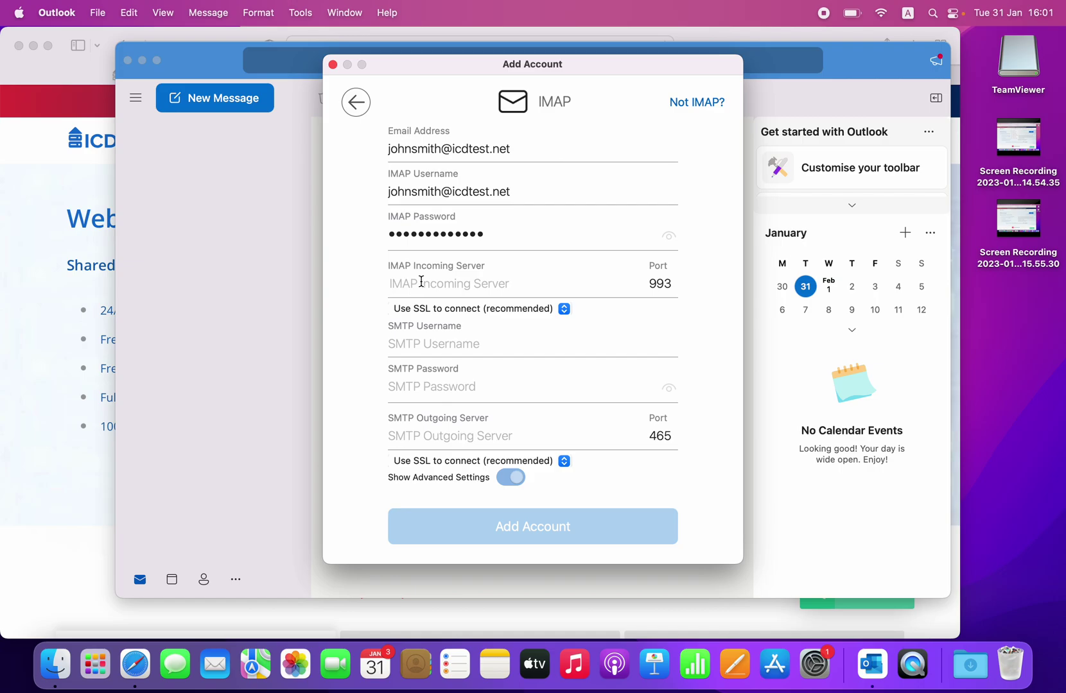
{"action": "left_click", "coordinate": [135, 663]}
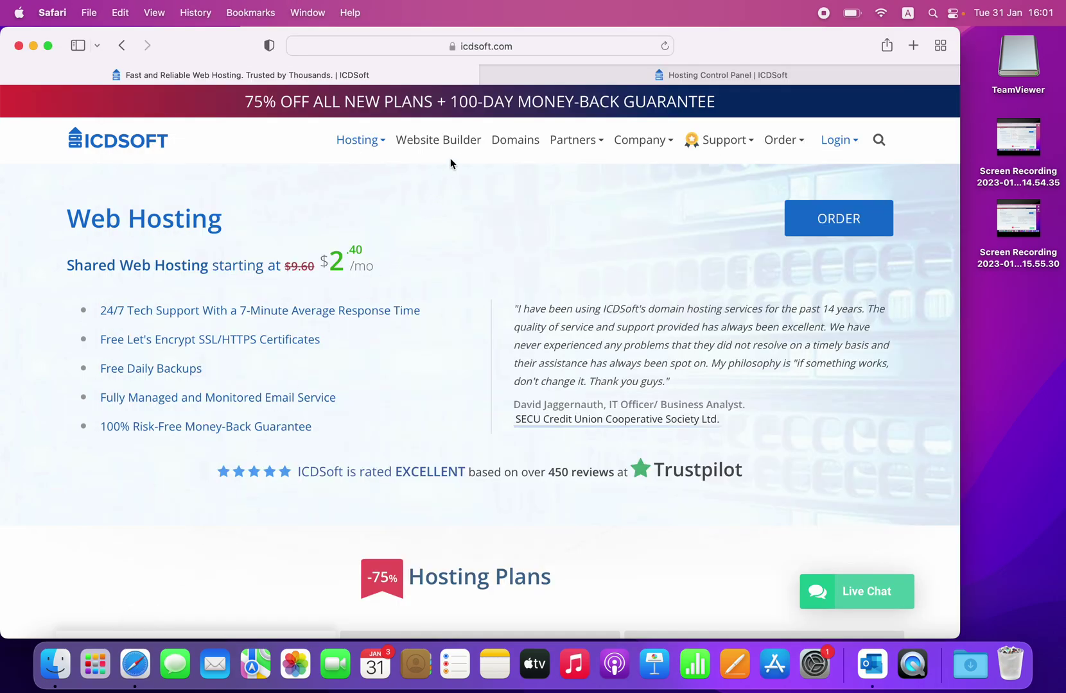
Log into the ICDSoft demo control panel and select the server name s999.sureserver.com
{"action": "left_click", "coordinate": [521, 79]}
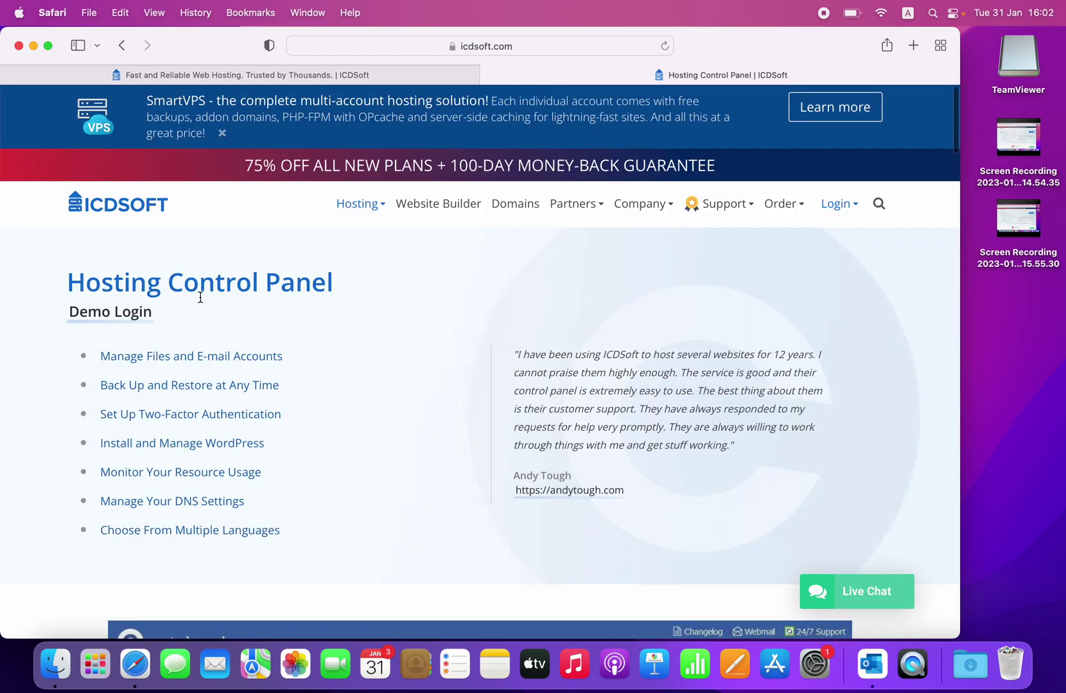
{"action": "left_click", "coordinate": [139, 311]}
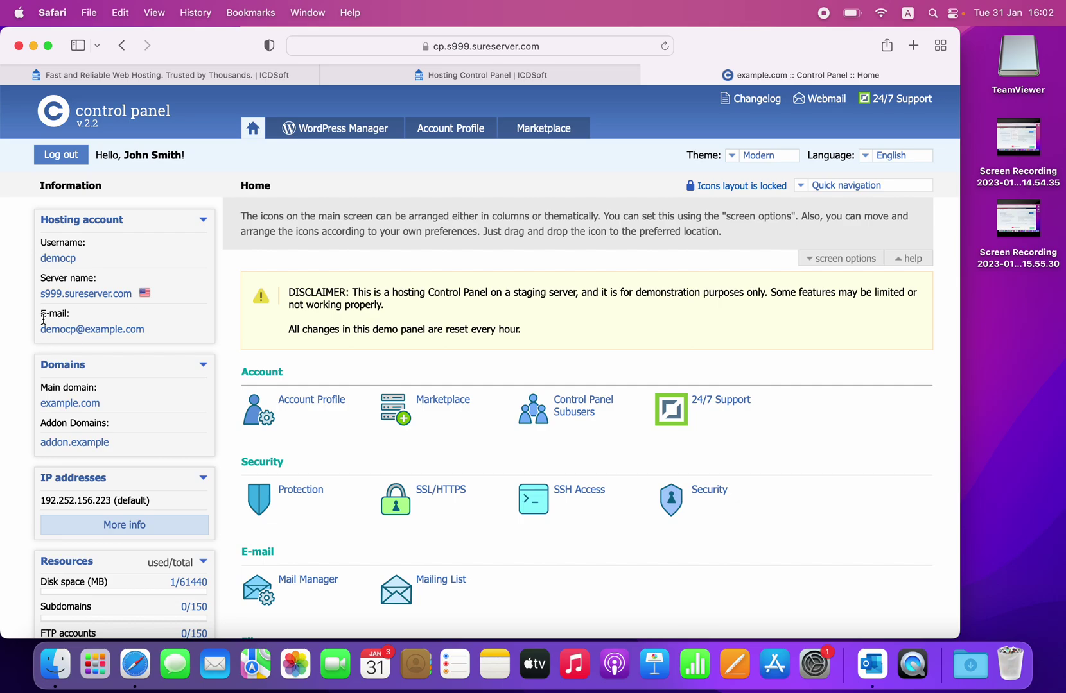
{"action": "left_click_drag", "start_coordinate": [39, 293], "coordinate": [132, 290]}
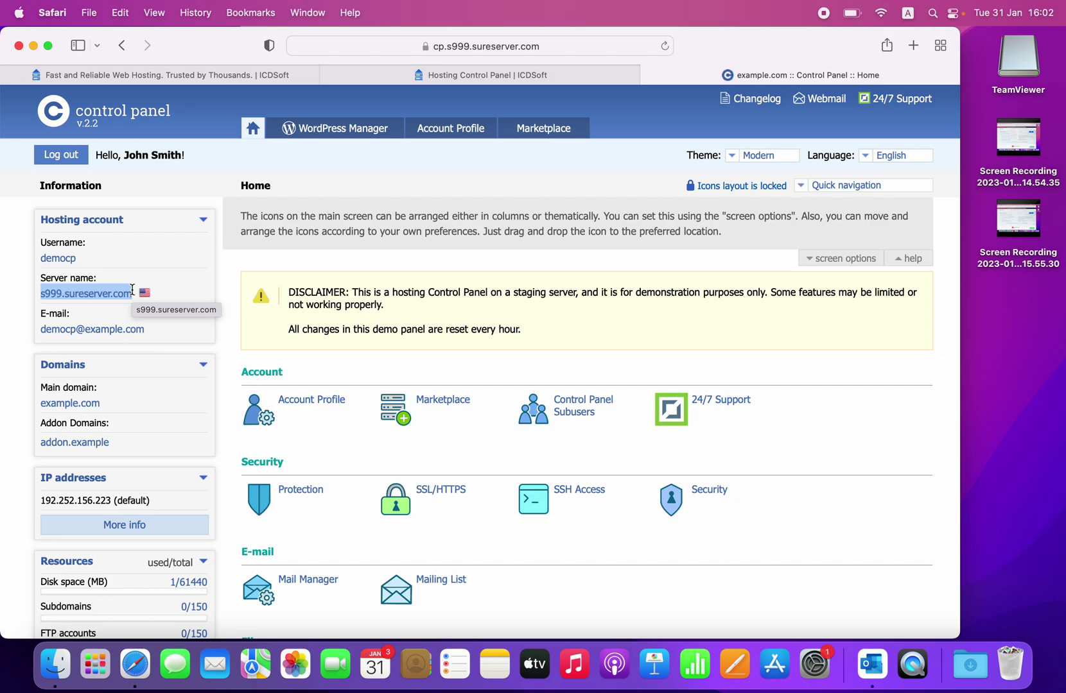
{"action": "left_click", "coordinate": [861, 672]}
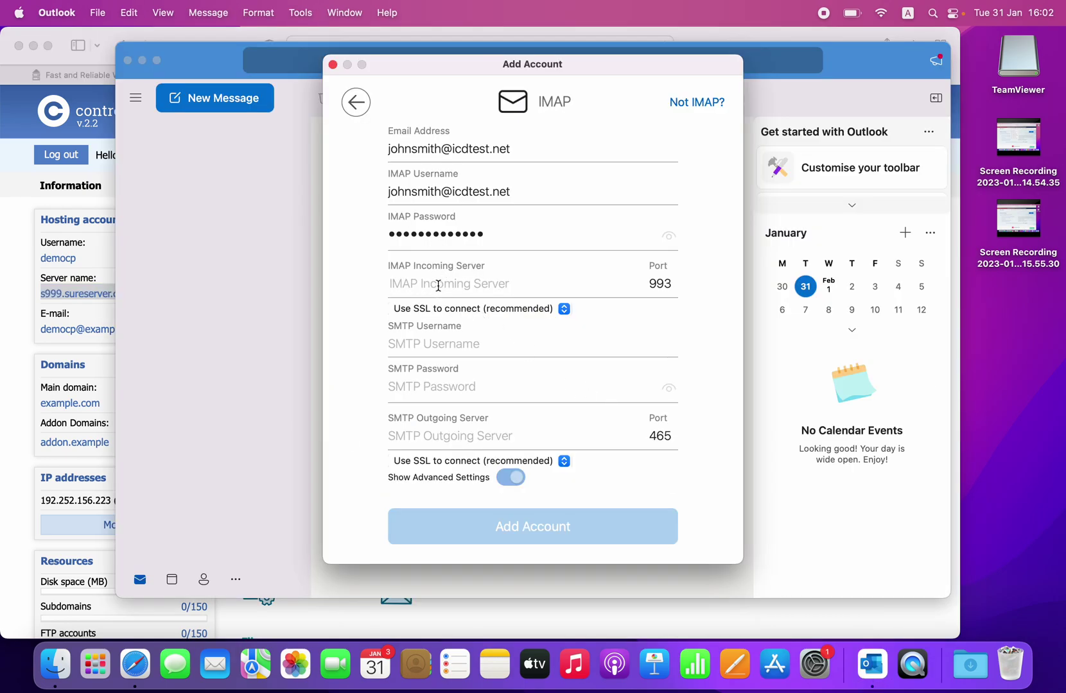
{"action": "type", "text": "mail.s466."}
{"action": "type", "text": "sureserver"}
{"action": "type", "text": ".com"}
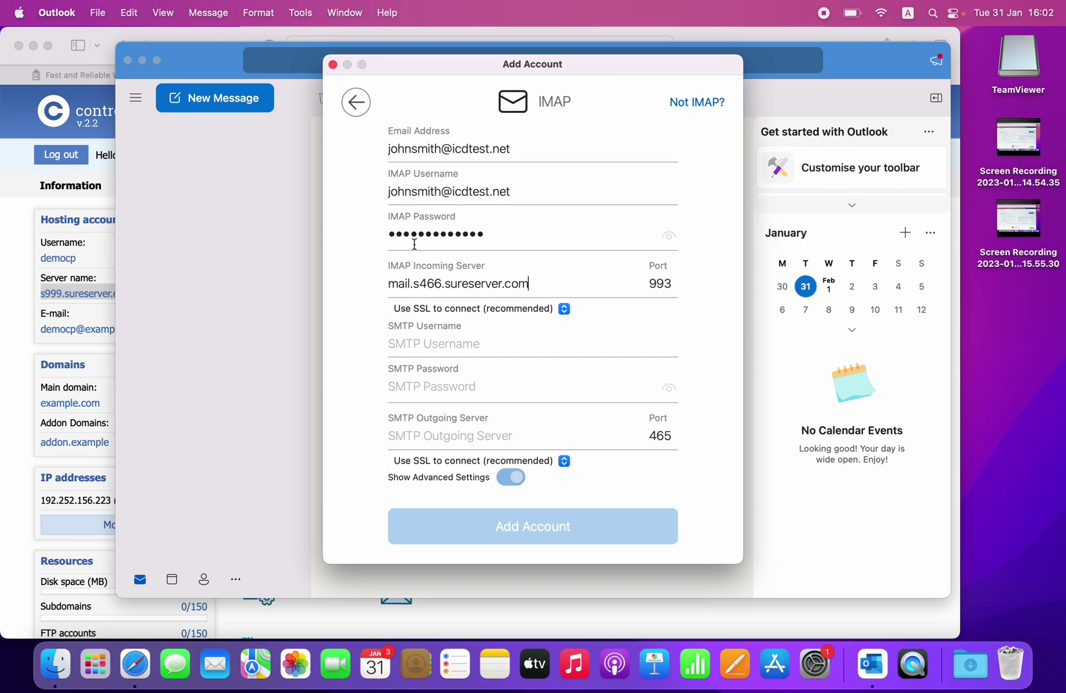
{"action": "left_click", "coordinate": [434, 341]}
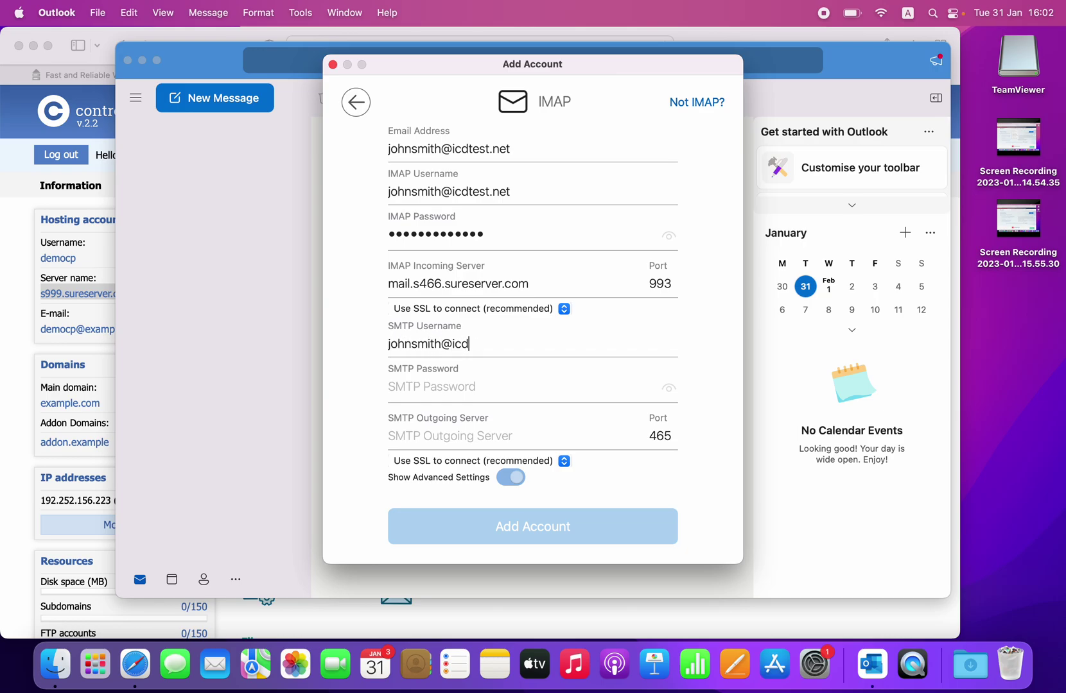
{"action": "key", "text": "Tab"}
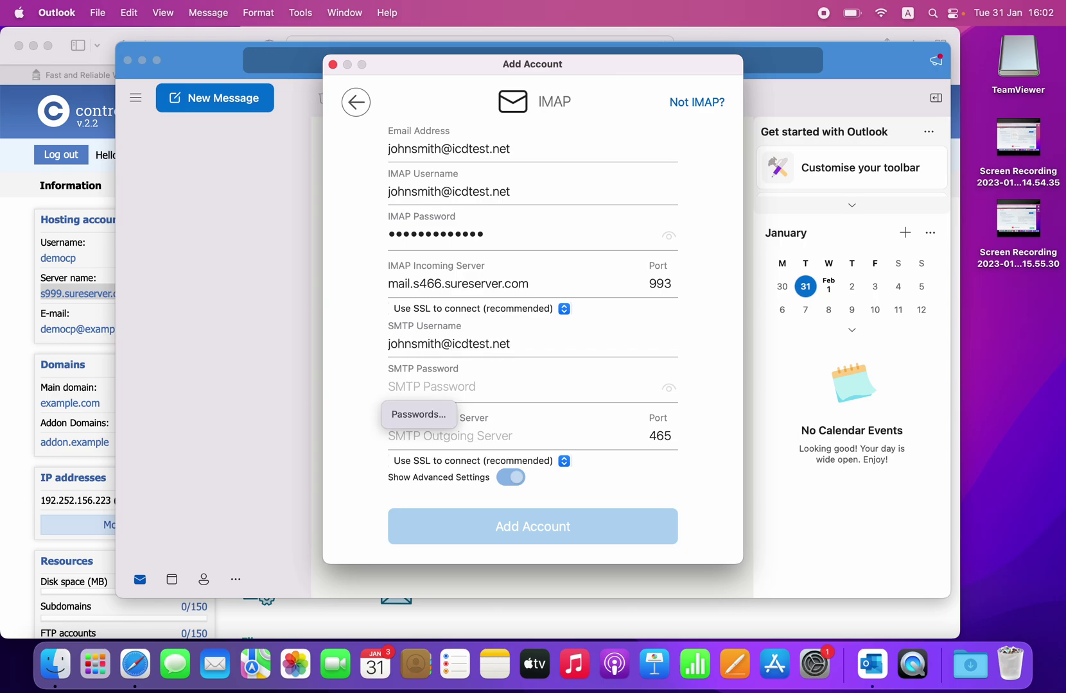
{"action": "type", "text": "••••••••••"}
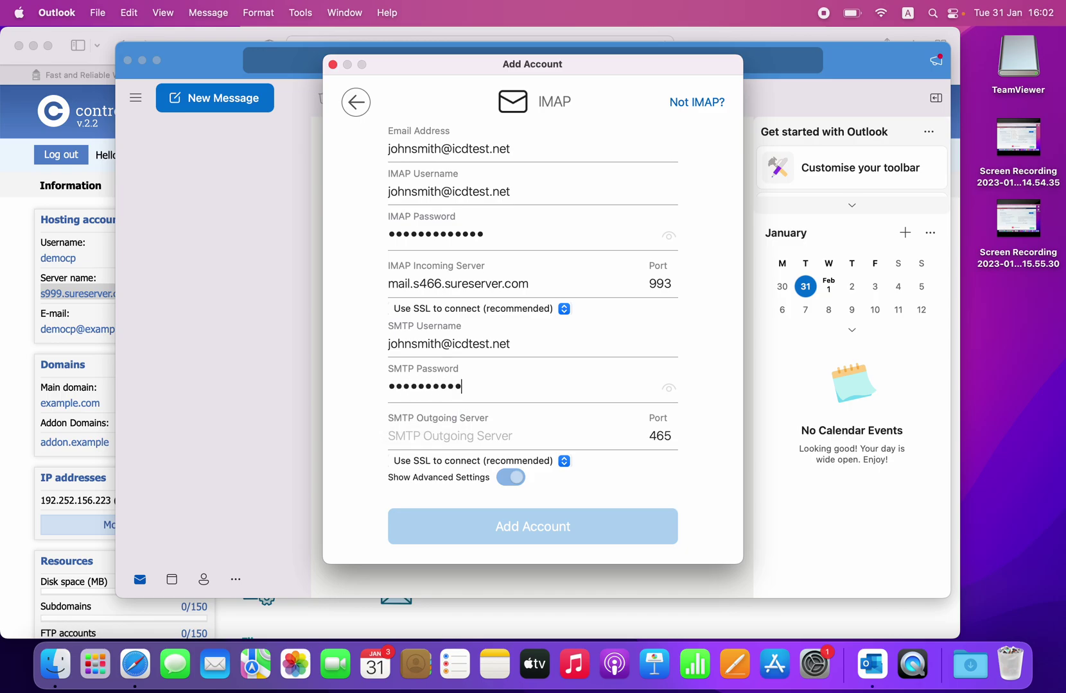
{"action": "type", "text": "•••"}
{"action": "key", "text": "Tab"}
{"action": "type", "text": "mail.s466.sureserver.com"}
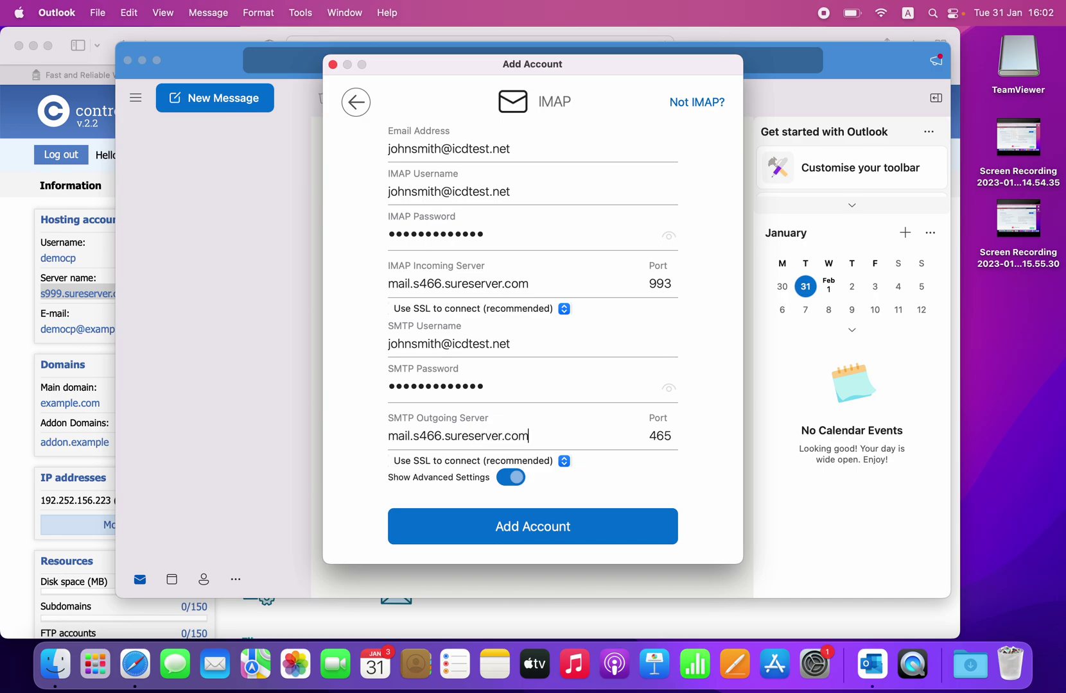
Add the IMAP account and personalise Outlook with default theme, density and reading pane on right
{"action": "left_click", "coordinate": [529, 524]}
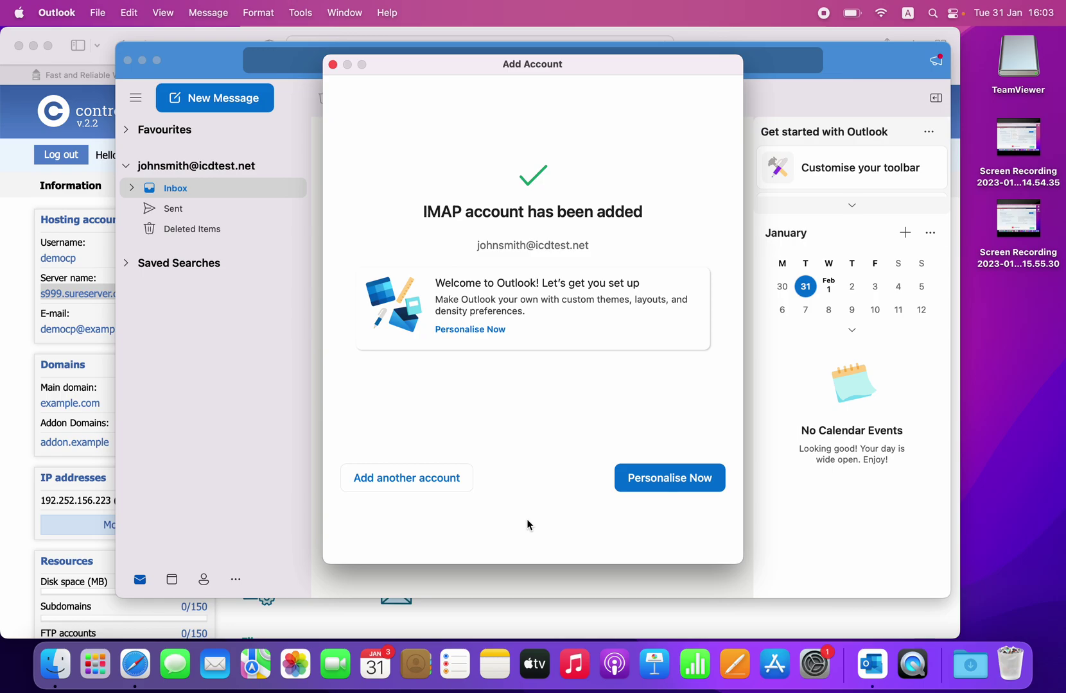
{"action": "left_click", "coordinate": [650, 478]}
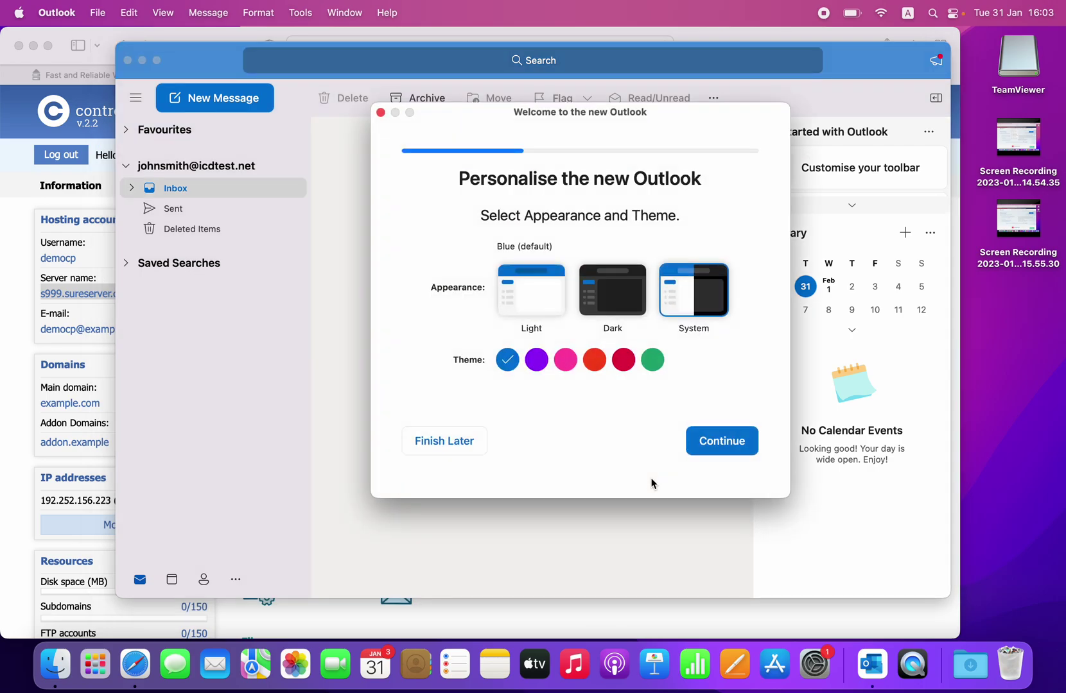
{"action": "left_click", "coordinate": [721, 444]}
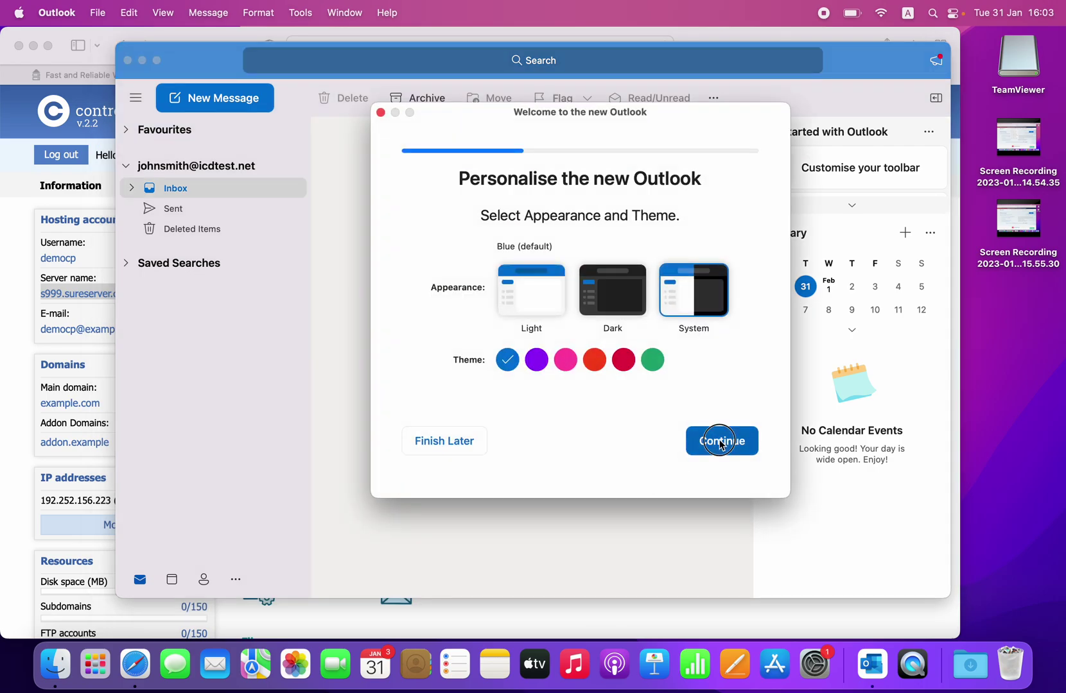
{"action": "left_click", "coordinate": [720, 444]}
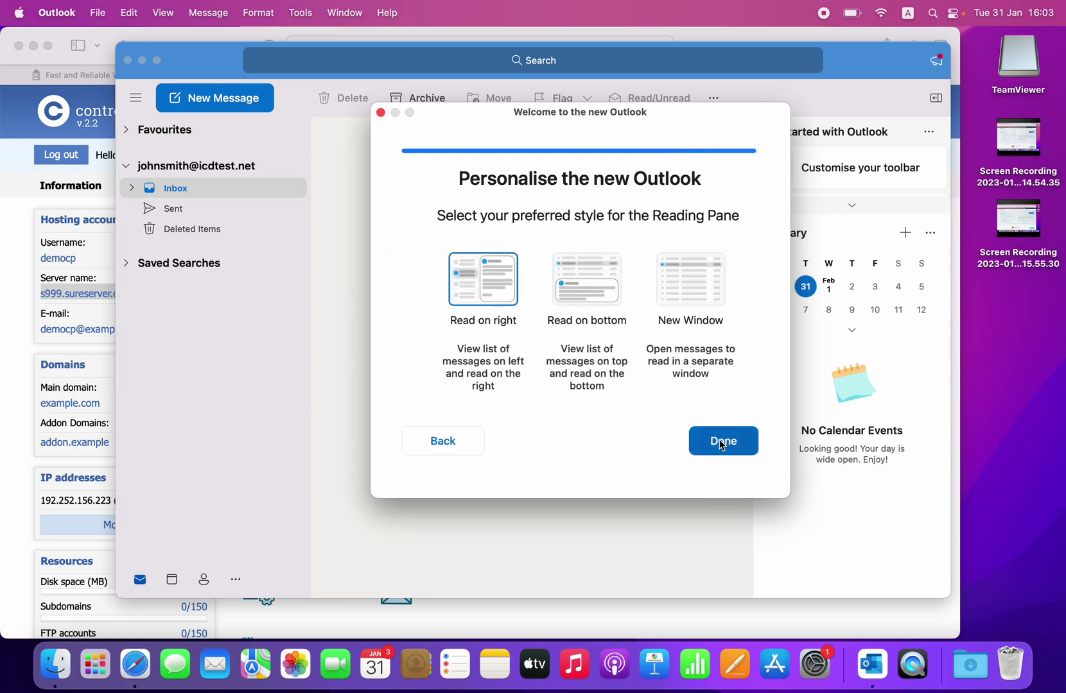
{"action": "left_click", "coordinate": [722, 443]}
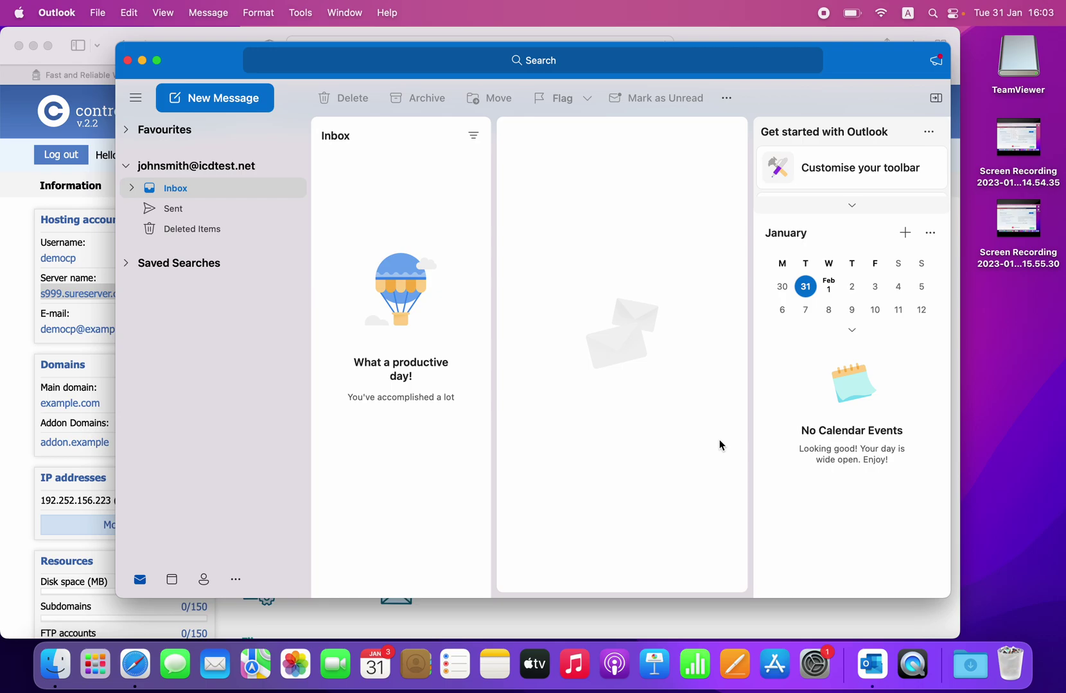
Review the account in Tools > Accounts and choose New Account from the + menu
{"action": "left_click", "coordinate": [307, 21]}
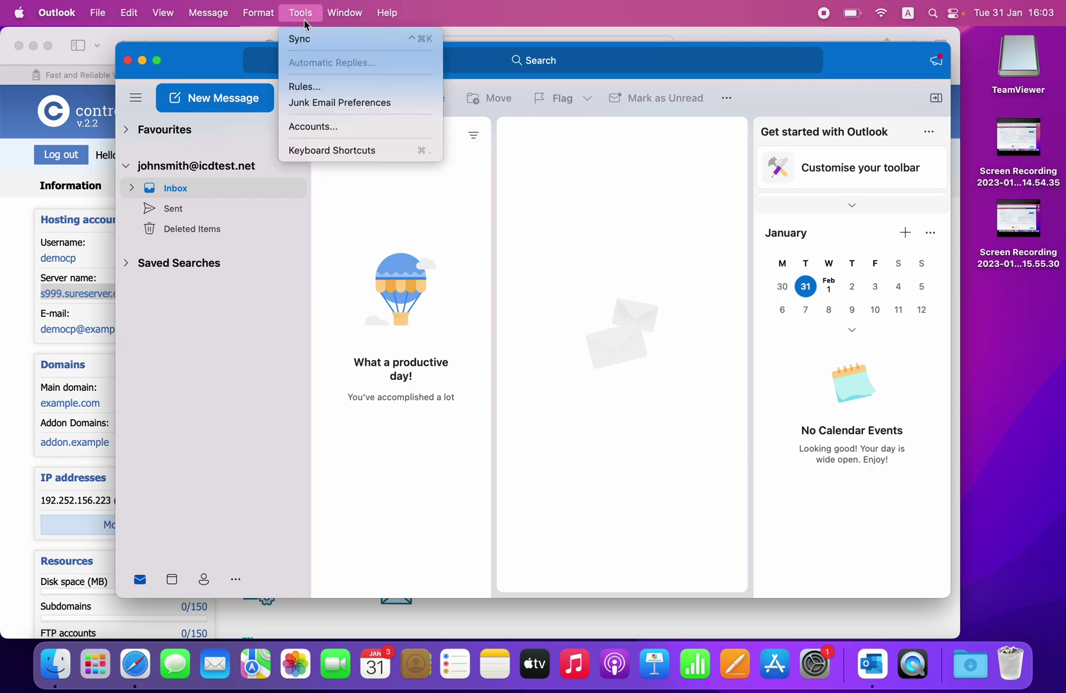
{"action": "left_click", "coordinate": [331, 127]}
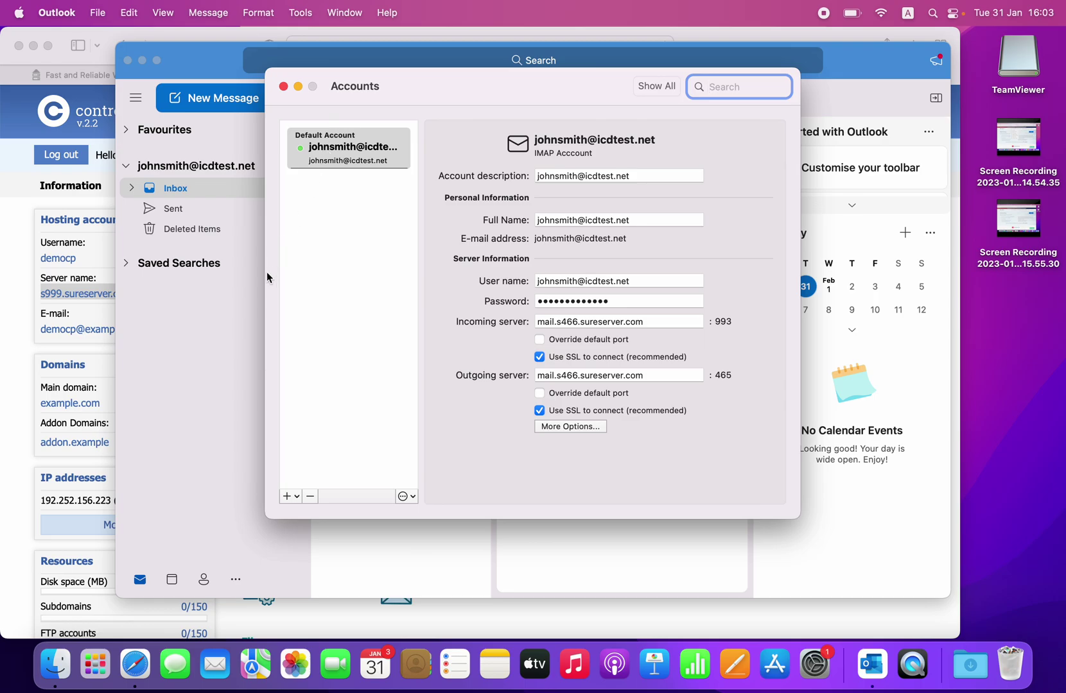
{"action": "left_click", "coordinate": [289, 496]}
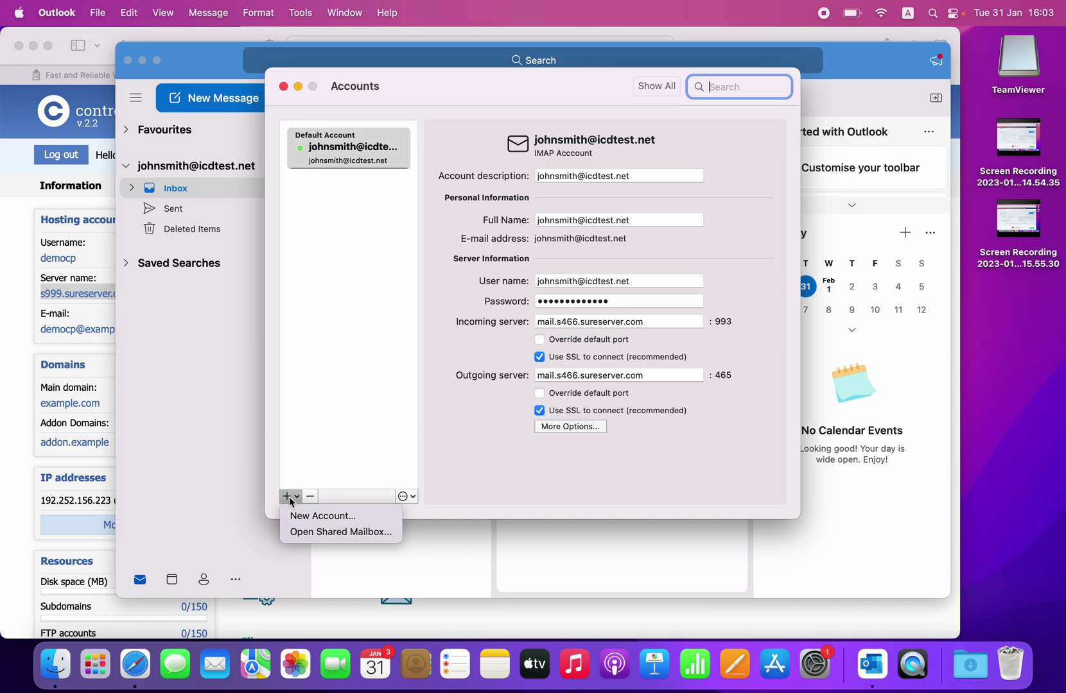
{"action": "left_click", "coordinate": [312, 515]}
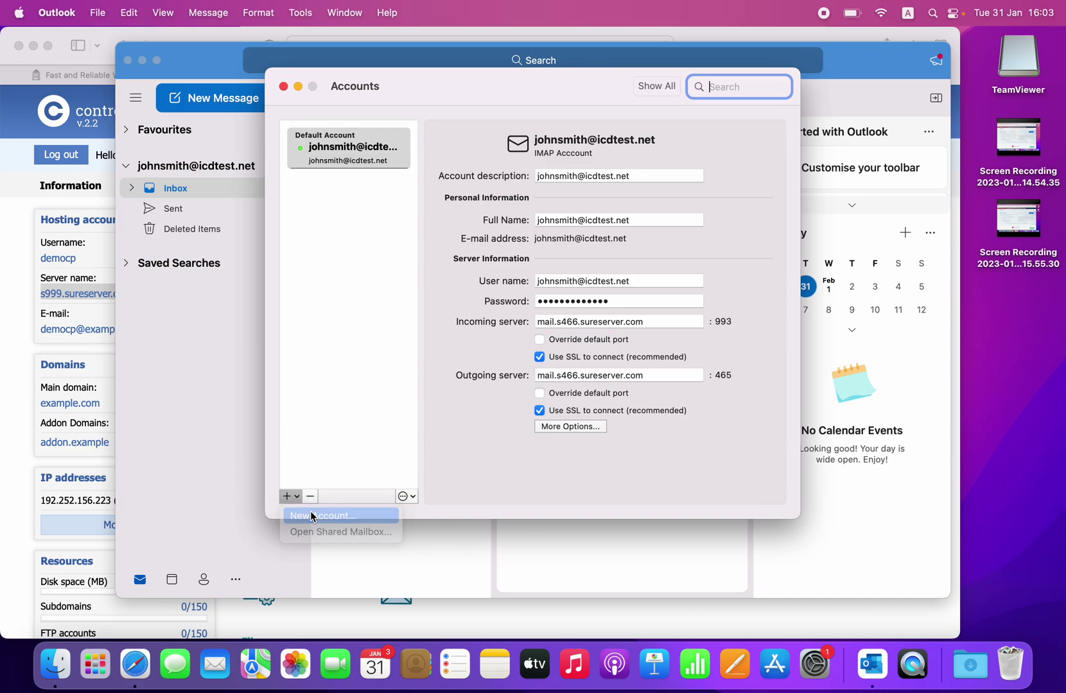